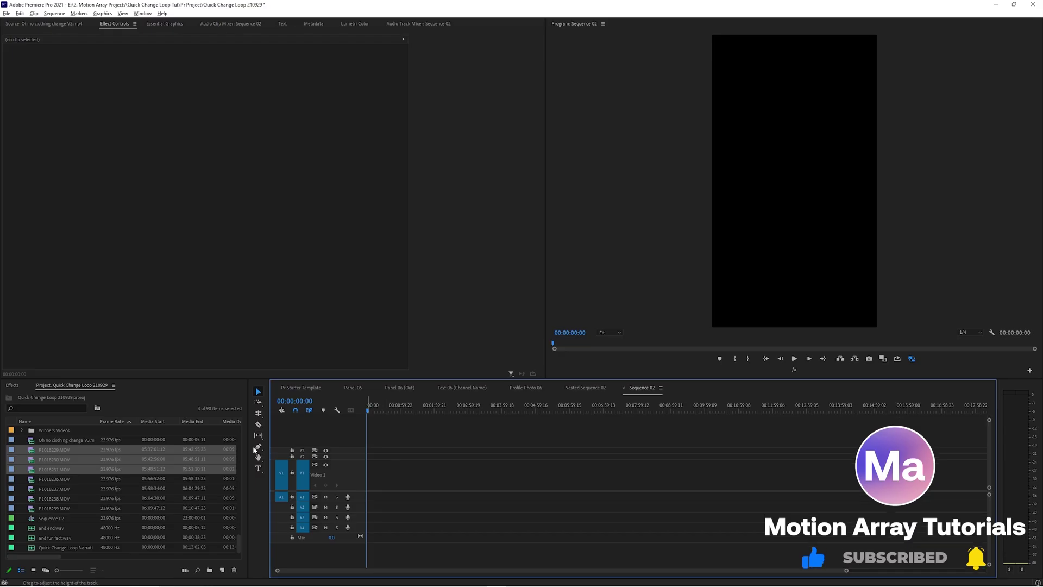
Add the three outfit clips to Sequence 02 and zoom in on the first outfit change.
left_click_drag(40, 451, 373, 485)
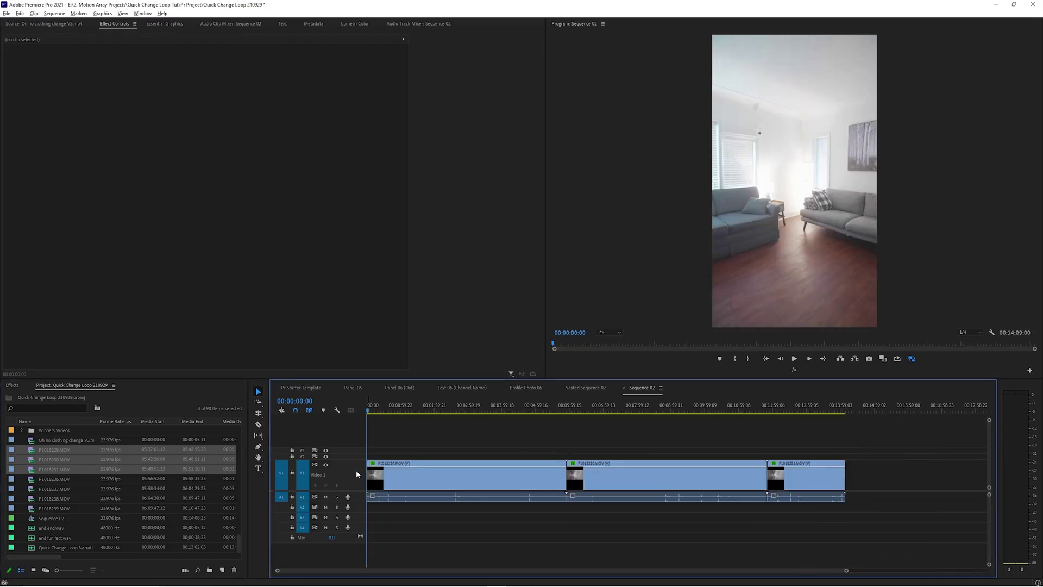
key("equal")
key("c")
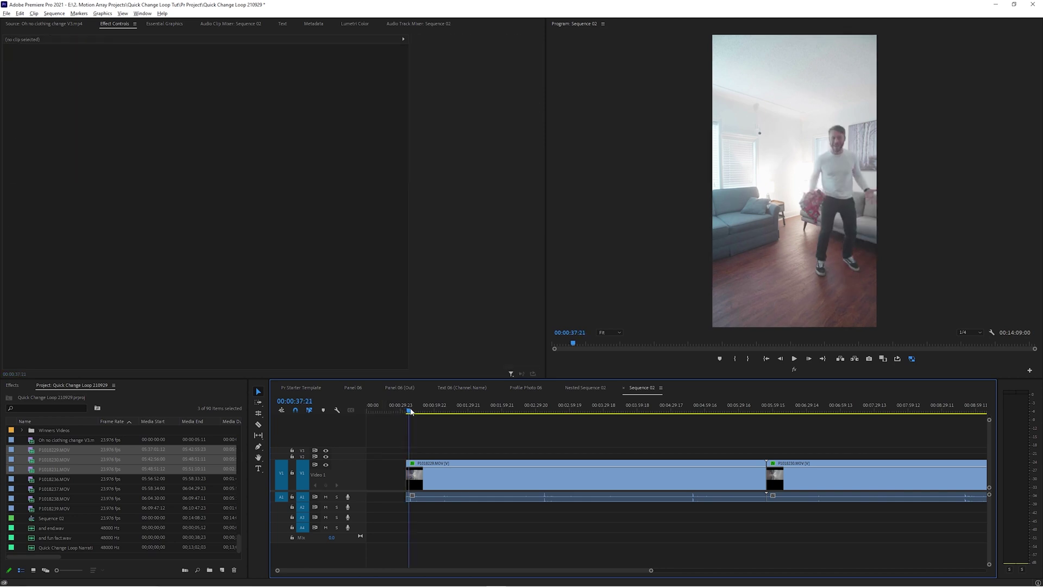
mouse_move(411, 413)
left_mouse_down()
mouse_move(380, 412)
mouse_move(412, 412)
left_mouse_up()
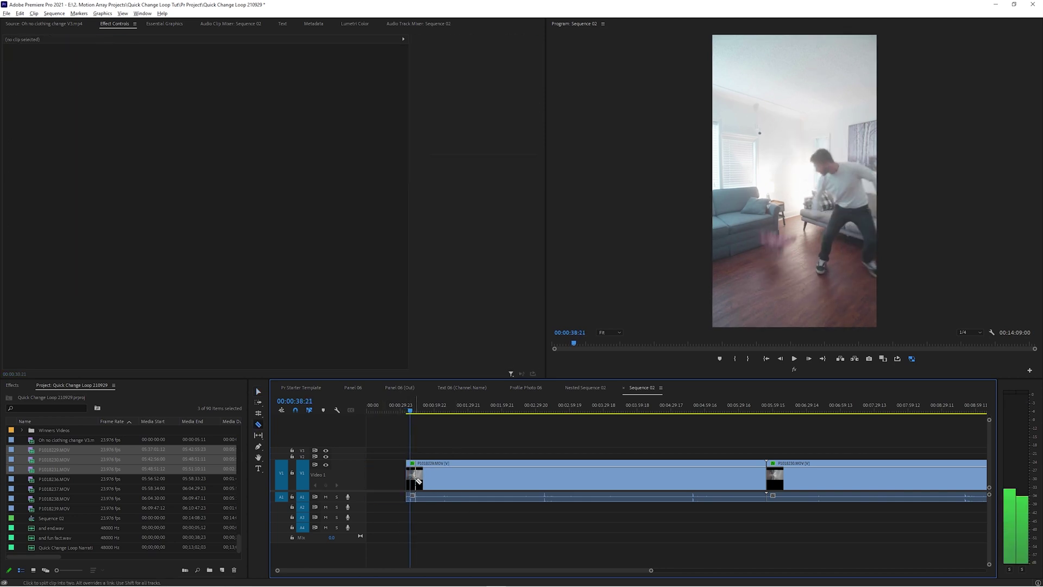
key("equal")
key("v")
Split the clips at the outfit changes and ripple-delete the unwanted sections, then check the cuts.
left_click(576, 475)
key("Delete")
left_click(597, 478)
key("Delete")
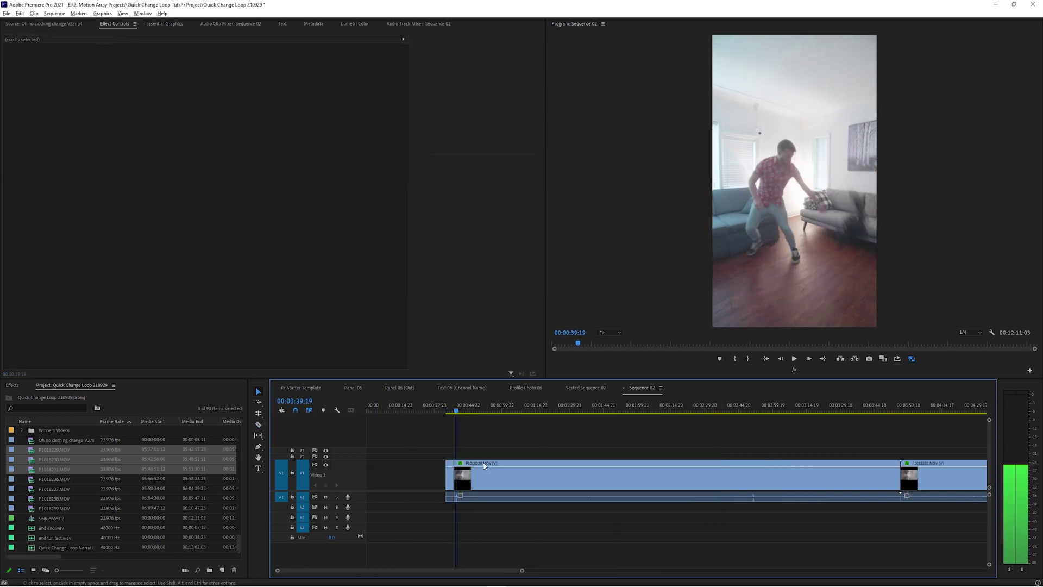
key("equal")
key("equal")
key("equal")
left_click_drag(670, 414, 769, 415)
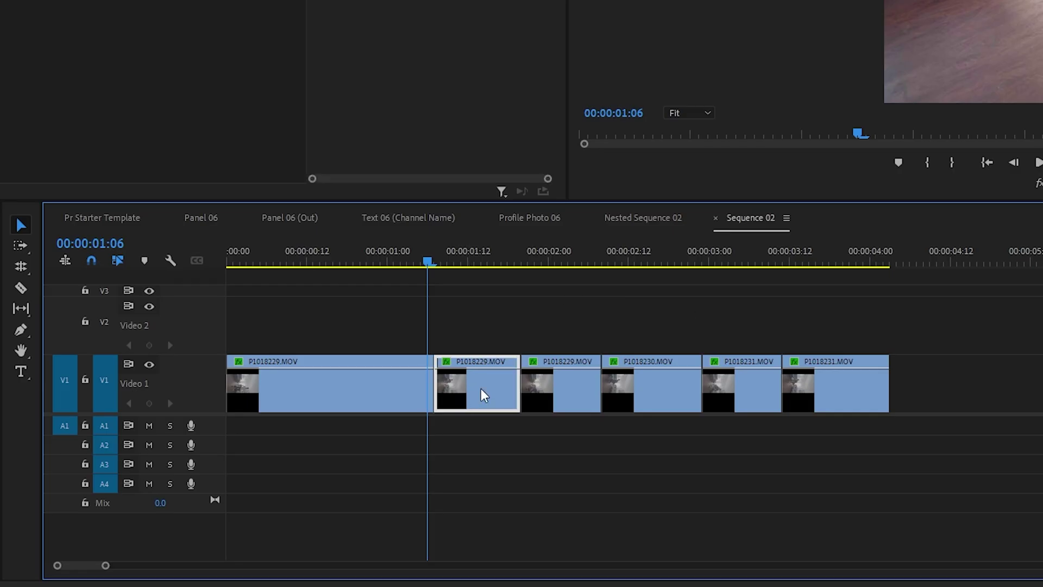
Drag the five later shots onto Video 2 and trim the first shot's end rightward beneath them.
left_click_drag(948, 305, 489, 338)
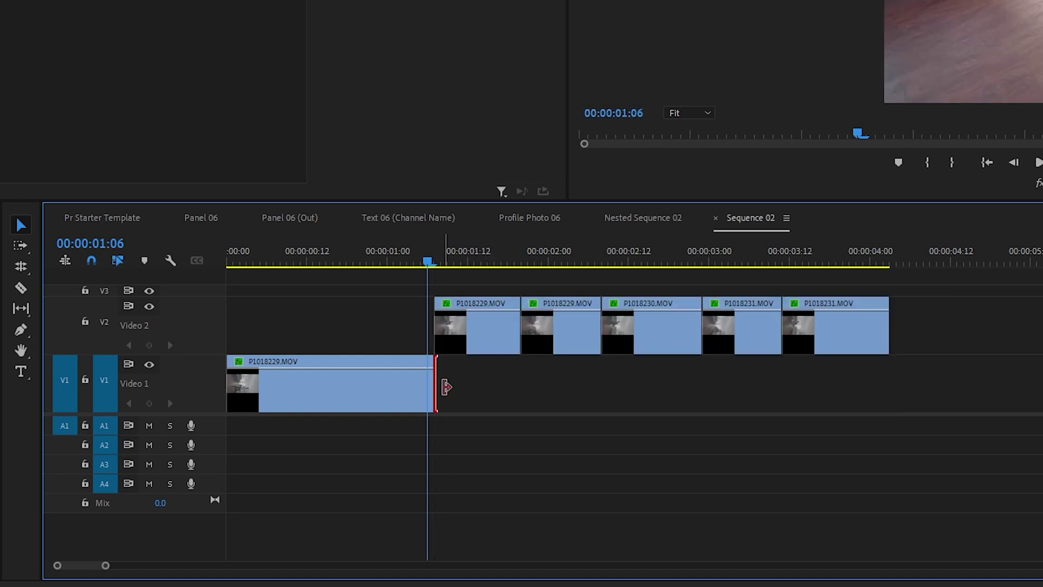
left_click_drag(445, 387, 453, 386)
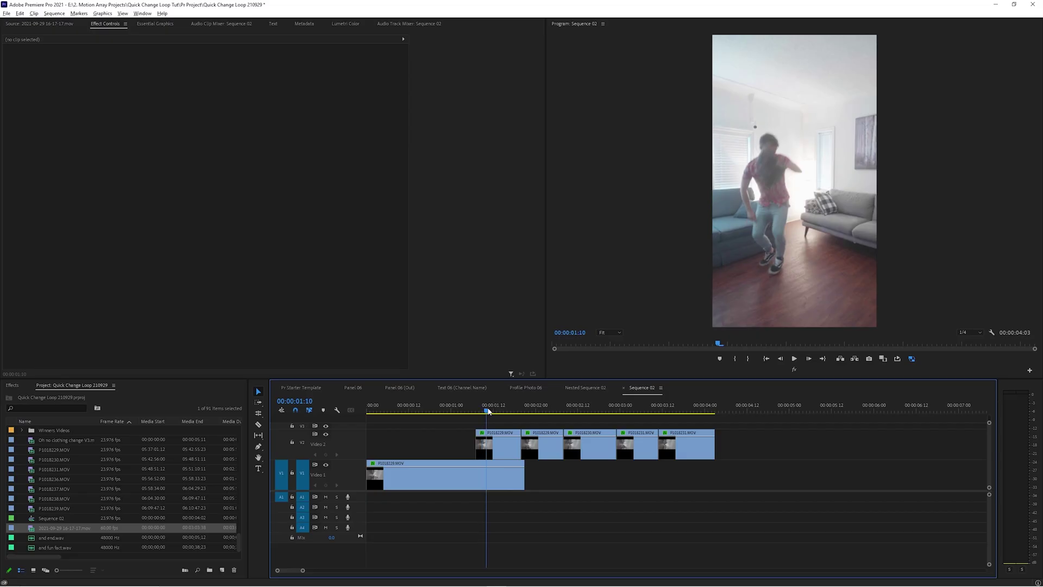
Add a rectangle mask to the first Video 2 shot and set the monitor view to 25%.
left_click(497, 445)
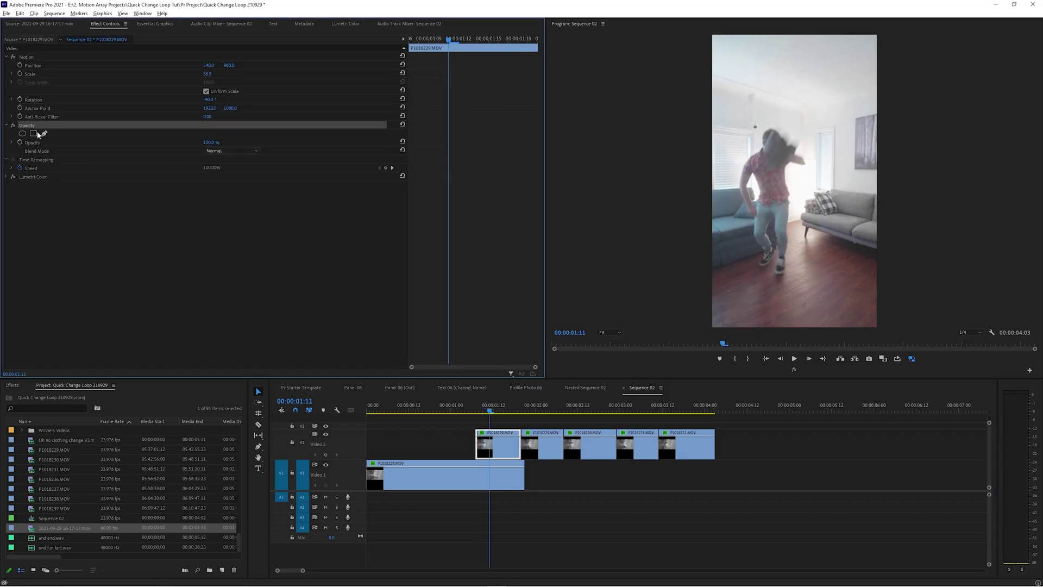
left_click(34, 134)
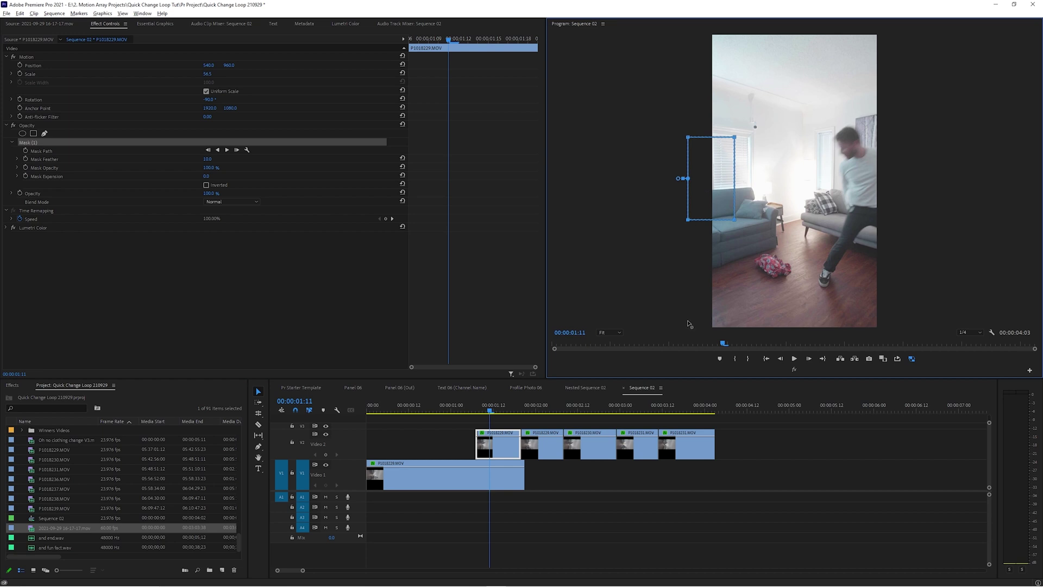
left_click(608, 332)
left_click(609, 363)
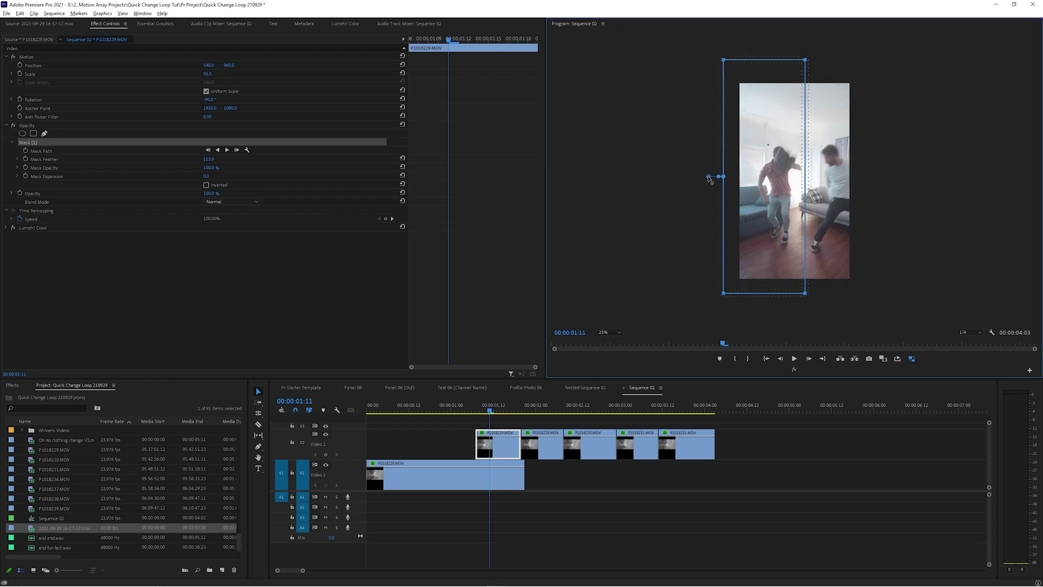
Keyframe the Mask Path, moving the mask a frame later to reveal the person, and play it back.
left_click(25, 153)
left_click(494, 410)
left_click(27, 142)
left_click_drag(727, 63, 782, 43)
key("space")
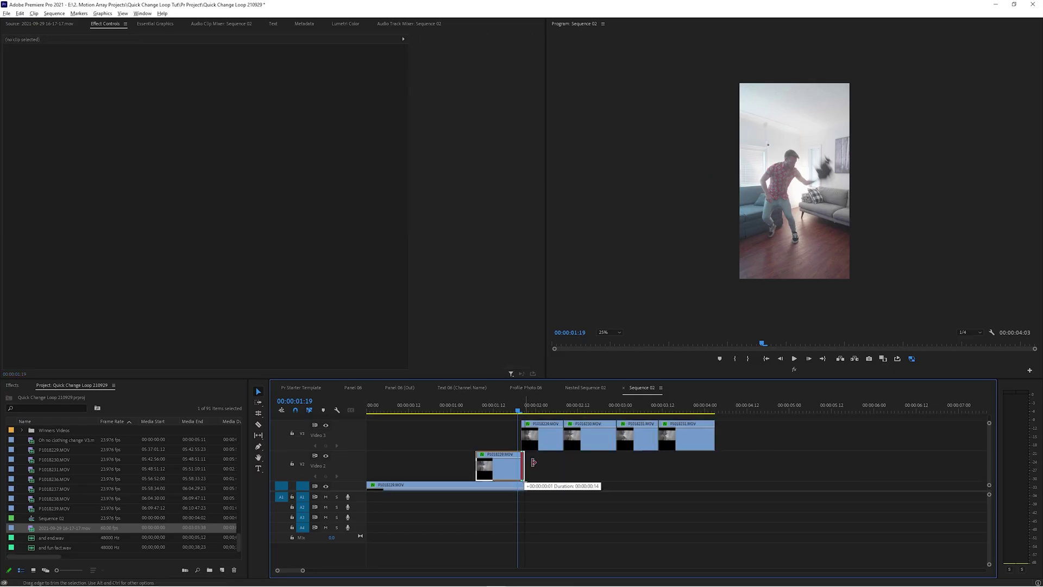
Deselect the mask keyframes and play the staggered sequence from the start.
left_click(28, 151)
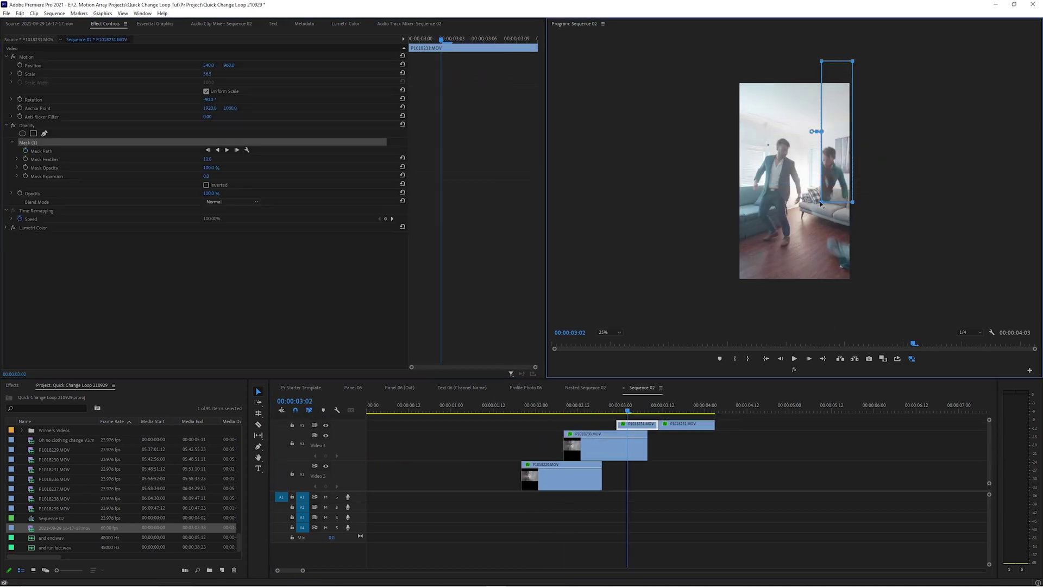
left_click(754, 447)
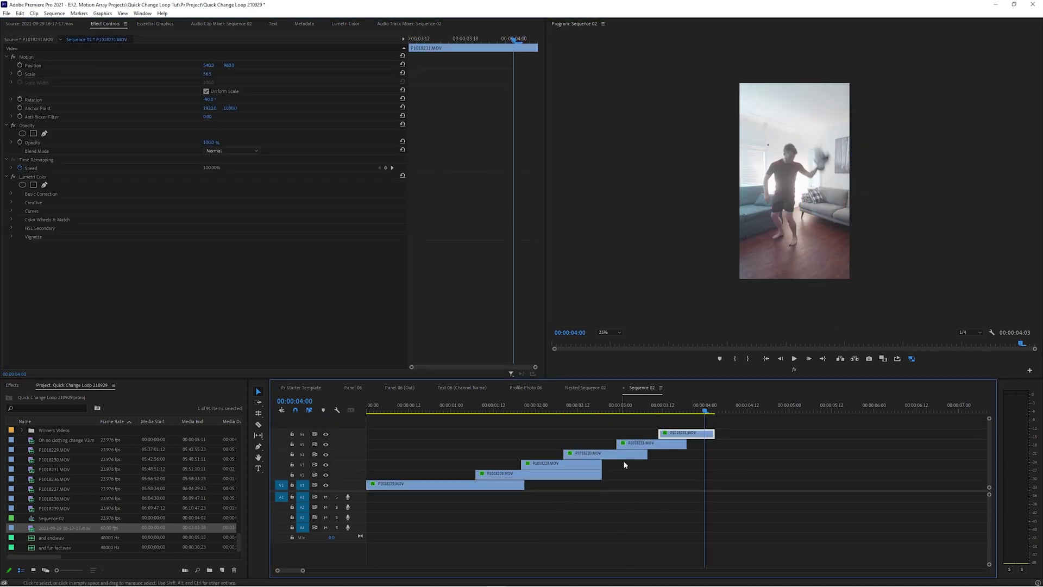
left_click(668, 464)
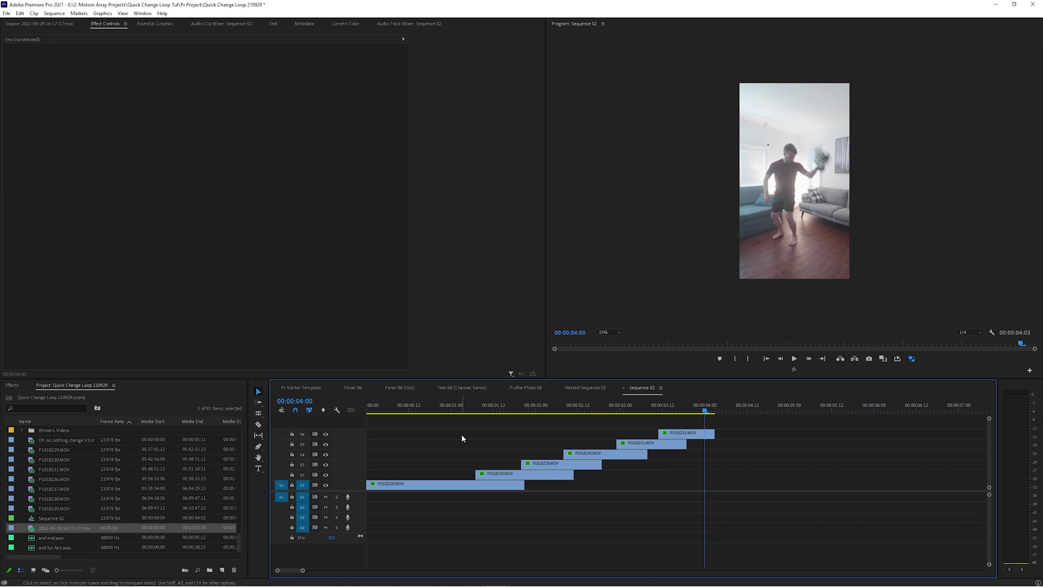
key("Home")
key("space")
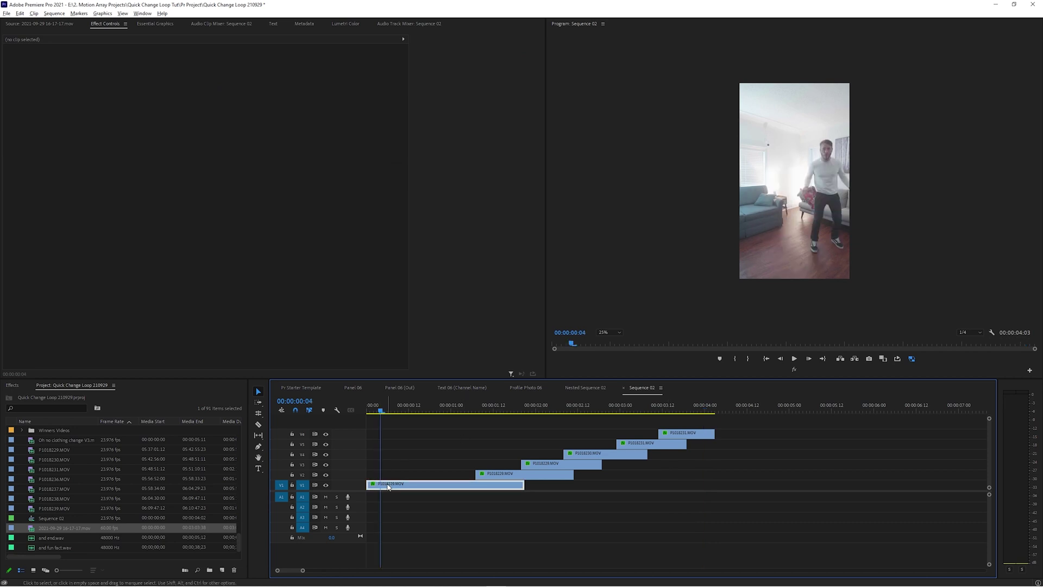
Copy the first Video 1 shot to about 4:20 and extend its start back to around 3:12.
left_click_drag(388, 486, 470, 485)
left_click_drag(743, 485, 794, 485)
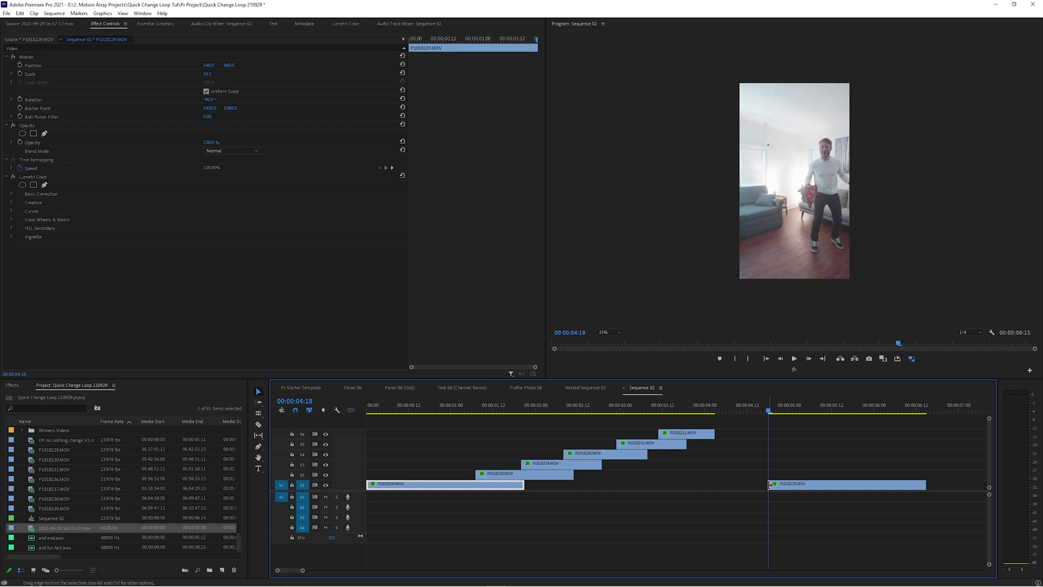
left_click_drag(769, 484, 754, 485)
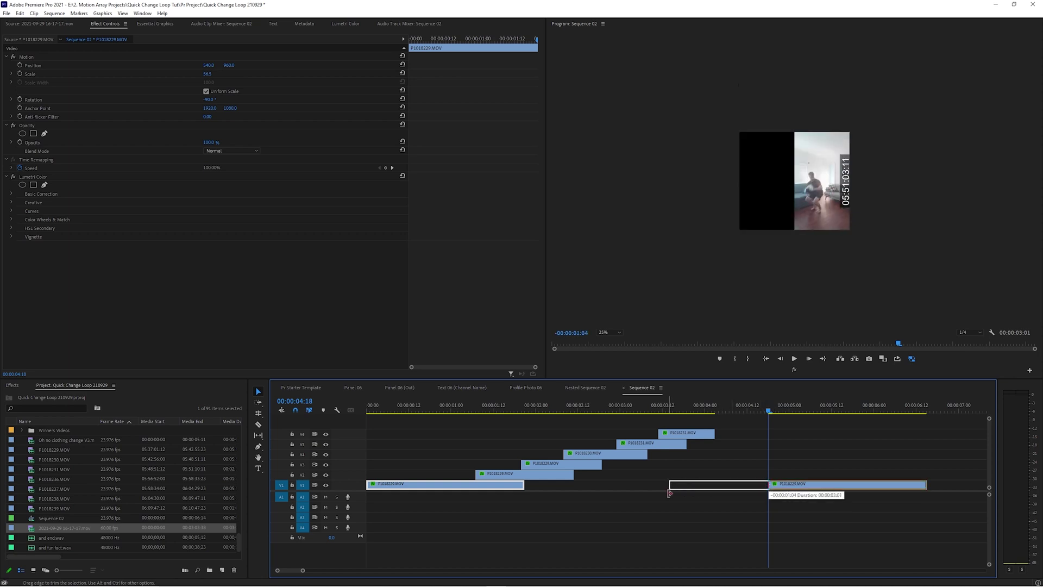
left_click_drag(670, 493, 670, 493)
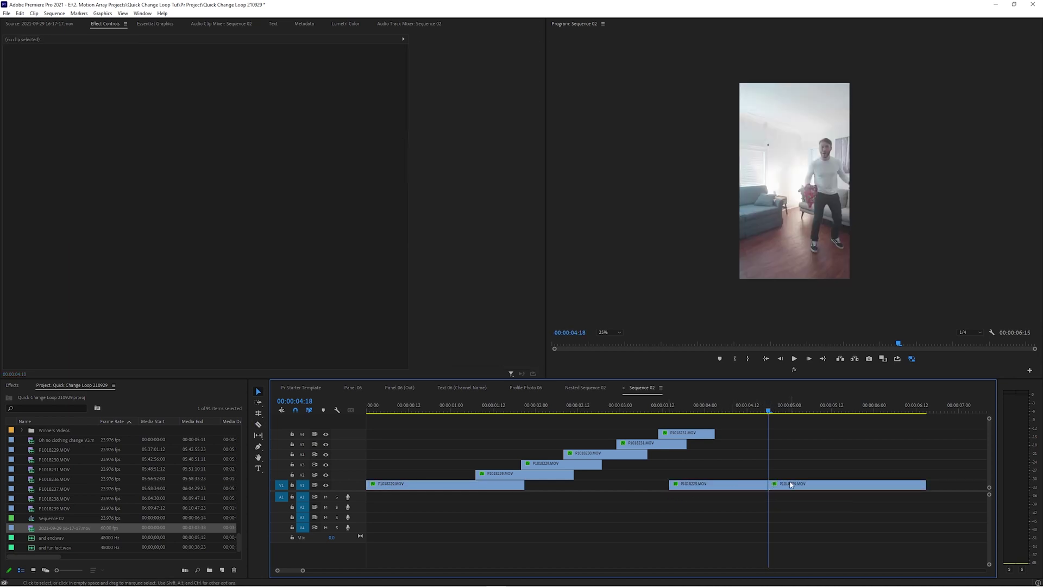
Delete the extra bottom-track clip and stack P1018229.MOV on Video 7 where the previous step ends.
key("Delete")
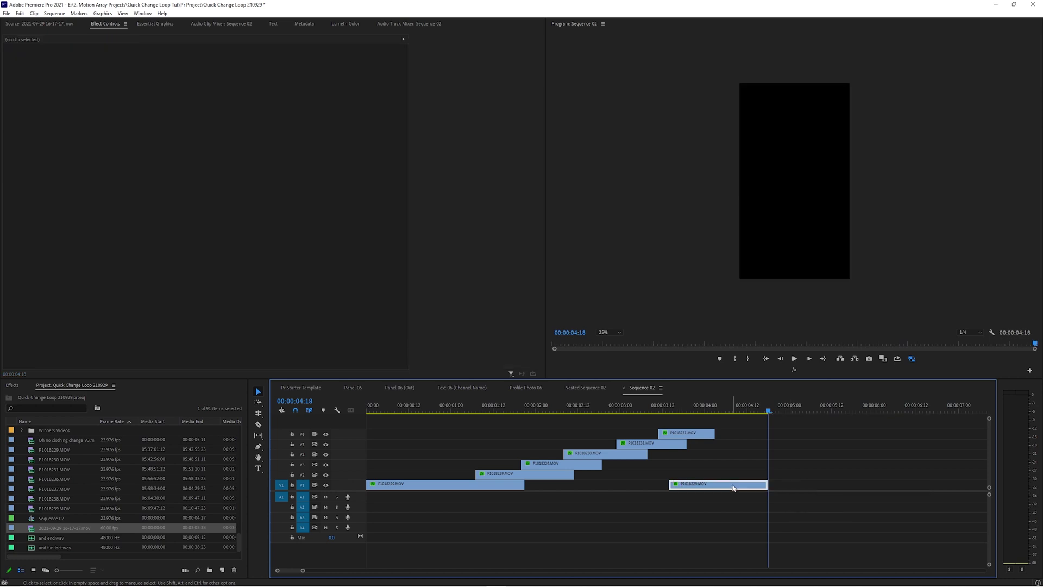
left_click_drag(733, 488, 769, 484)
left_click_drag(743, 435, 838, 435)
left_click(811, 410)
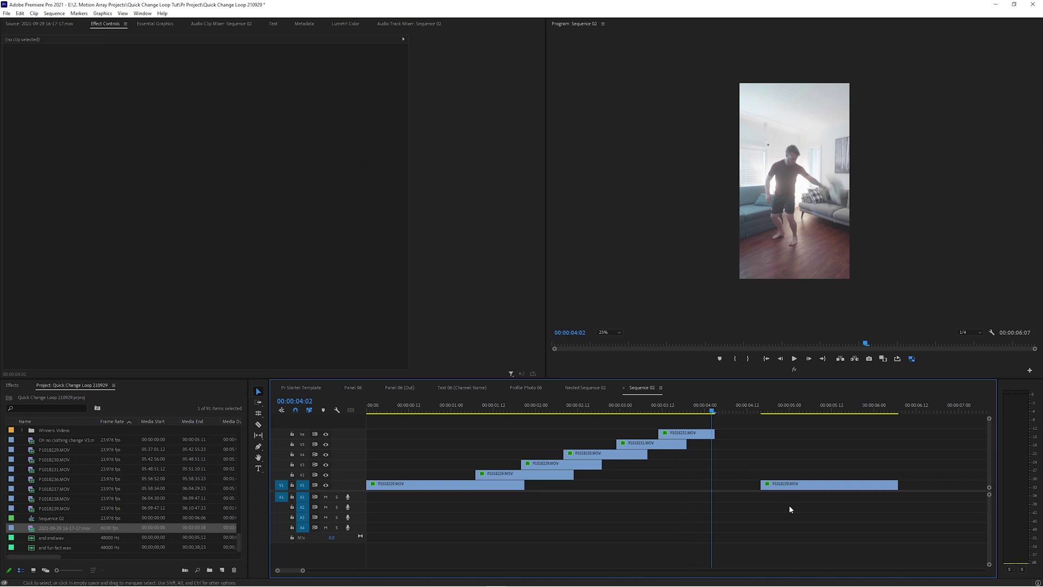
left_click_drag(769, 484, 720, 434)
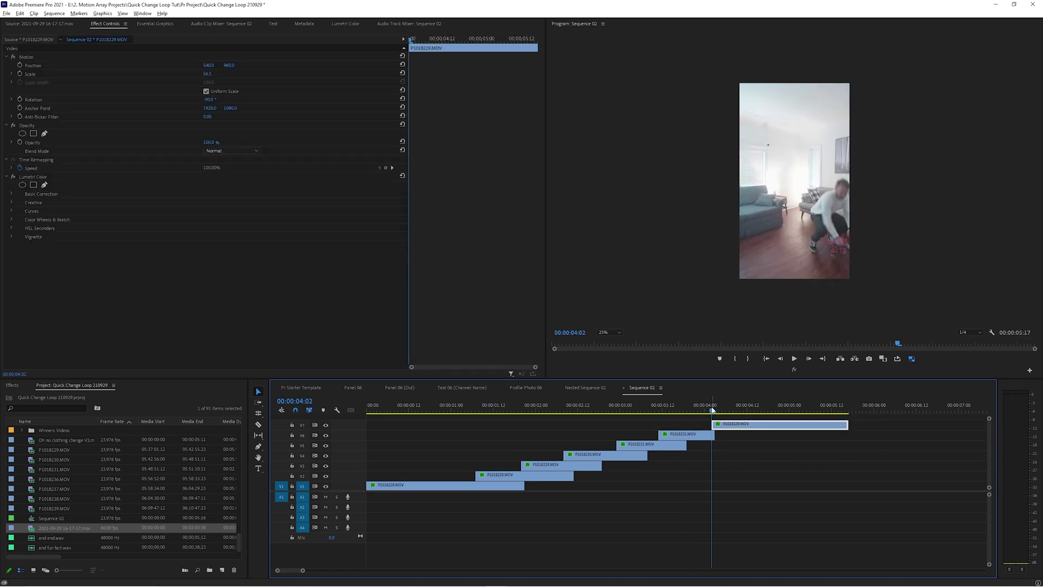
left_click_drag(822, 413, 846, 411)
left_click(814, 413)
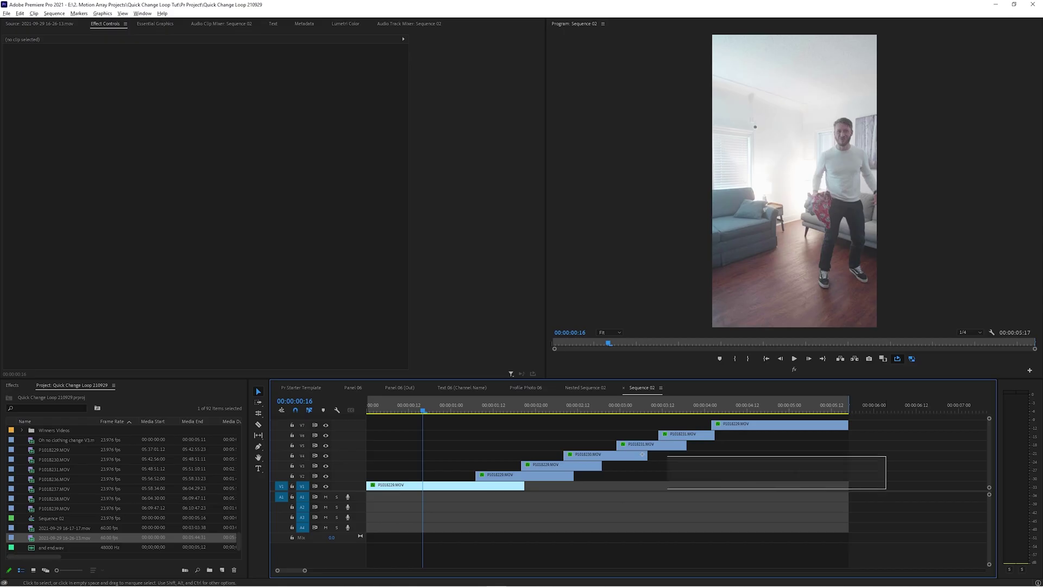
left_click_drag(467, 475, 439, 474)
Nest the staggered clips as 'Full Sequence' and enlarge the bottom track to show thumbnails.
right_click(450, 485)
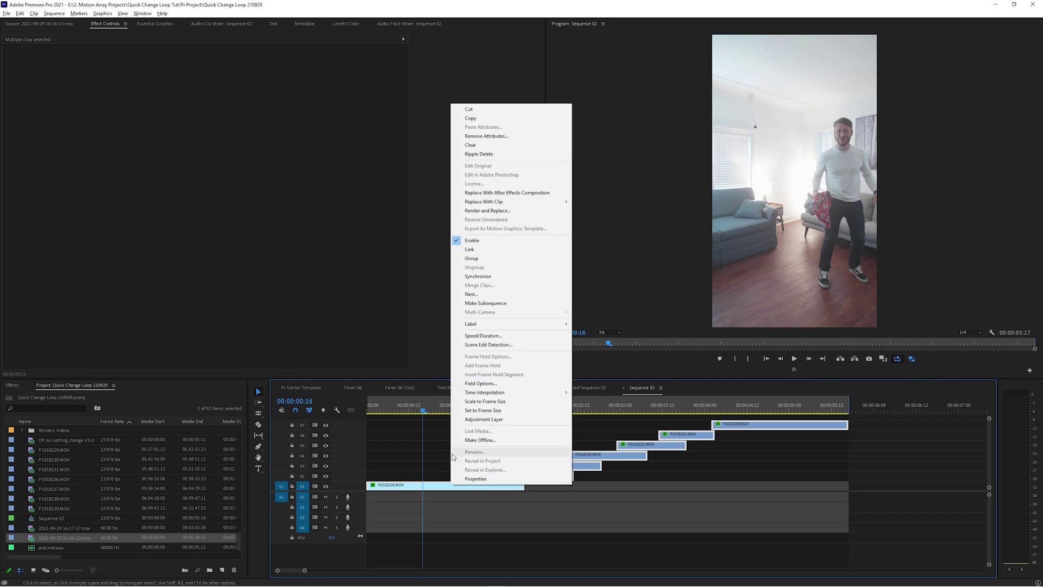
left_click(489, 293)
key("Return")
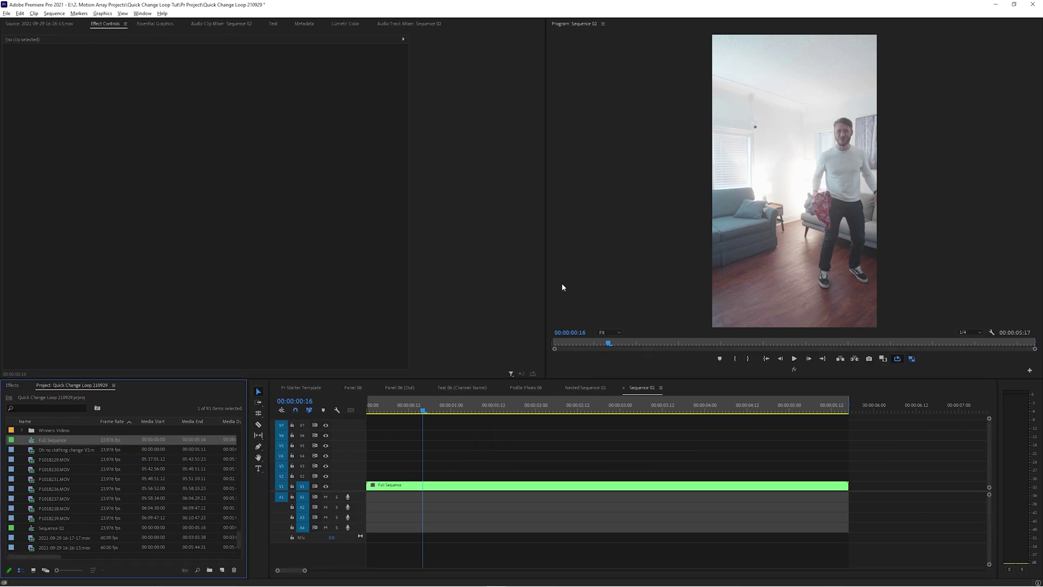
double_click(356, 488)
Cut the nest at the first outfit change near the one-second mark.
left_click_drag(462, 415, 499, 465)
key("v")
left_click_drag(504, 412, 452, 418)
left_click(458, 478)
Set the middle part of the nest to 110% speed.
key("v")
left_click(475, 478)
key("ctrl+r")
type("110")
key("Return")
Set the first part of the nest to 105% speed and preview the sped-up parts.
left_click(397, 409)
left_click(425, 475)
key("ctrl+r")
type("105")
key("Return")
left_click_drag(450, 414, 488, 422)
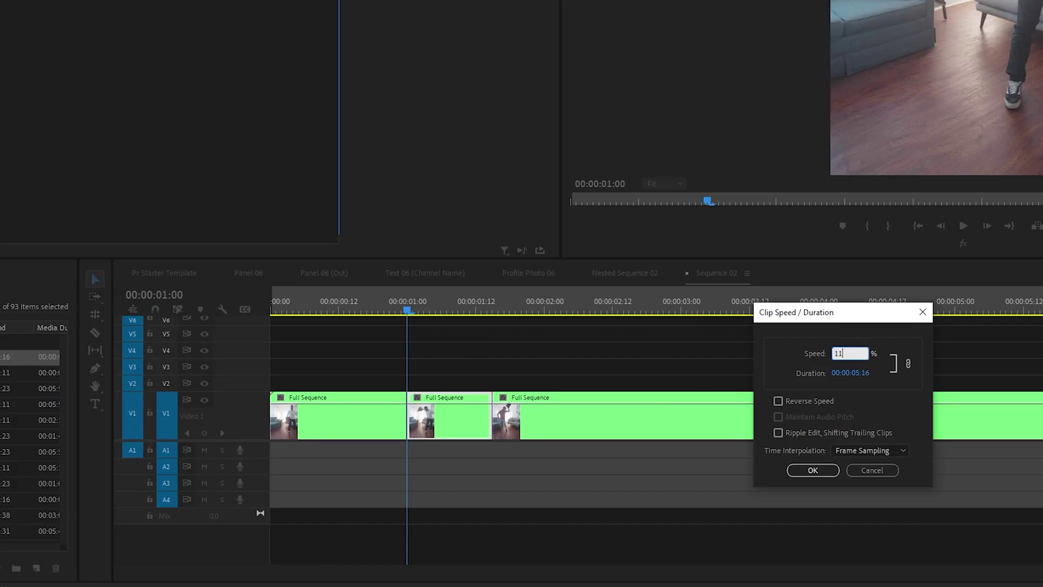
Confirm 110% in Clip Speed/Duration for the middle Full Sequence part.
type("0")
key("Return")
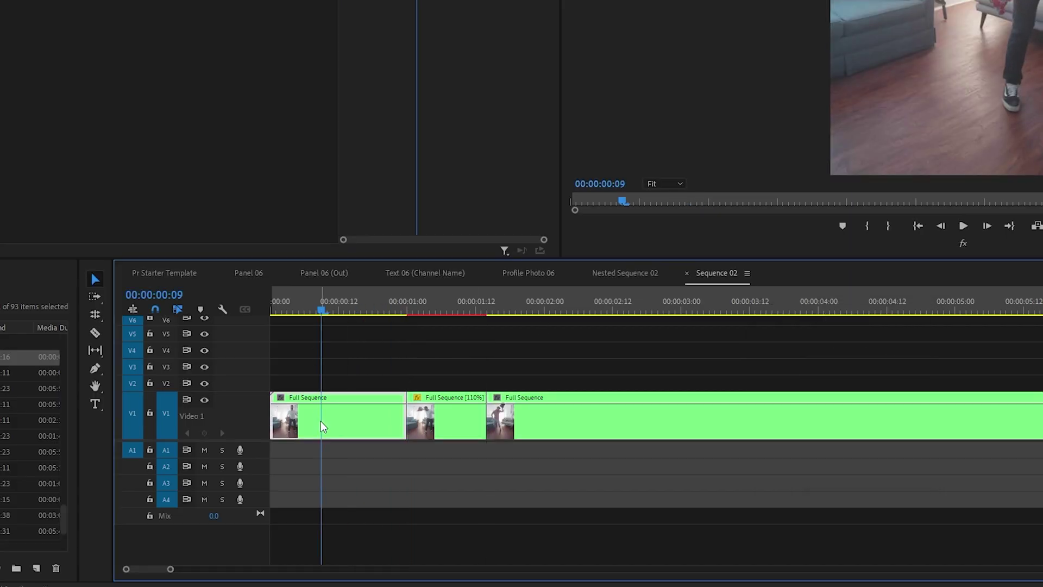
Speed the opening part to 105%, close the resulting gap, and preview the first outfit change.
key("ctrl+r")
type("105")
key("Return")
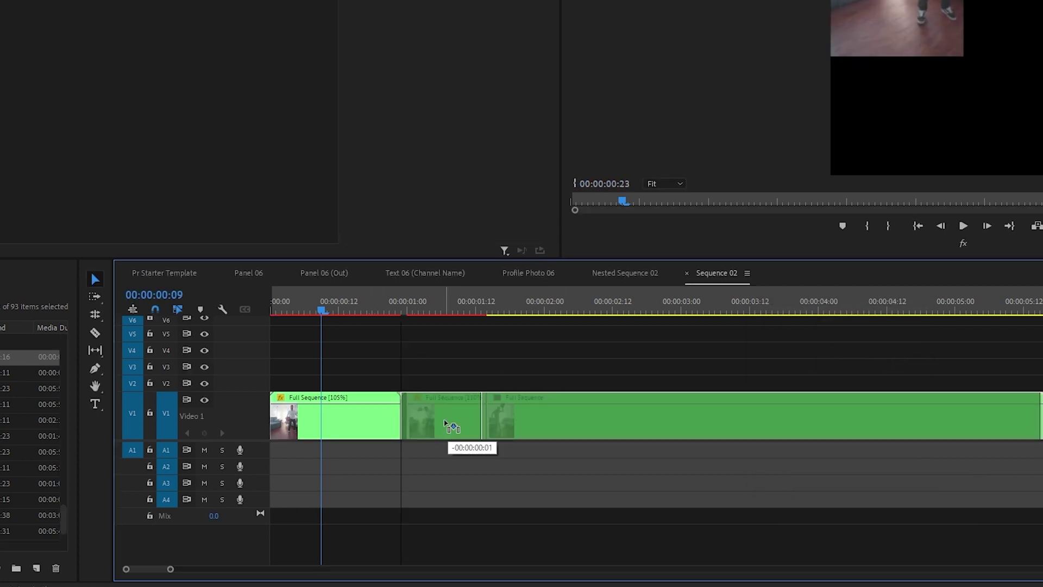
left_click(297, 309)
left_click_drag(368, 316, 441, 321)
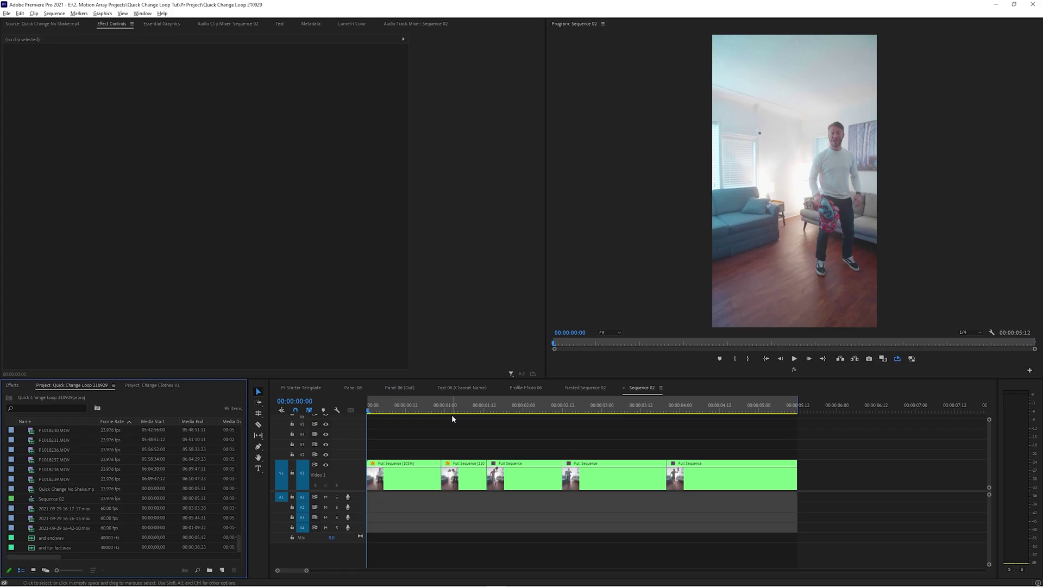
Create a 1080×1920 adjustment layer and place it on Video 2 above the nest.
right_click(21, 485)
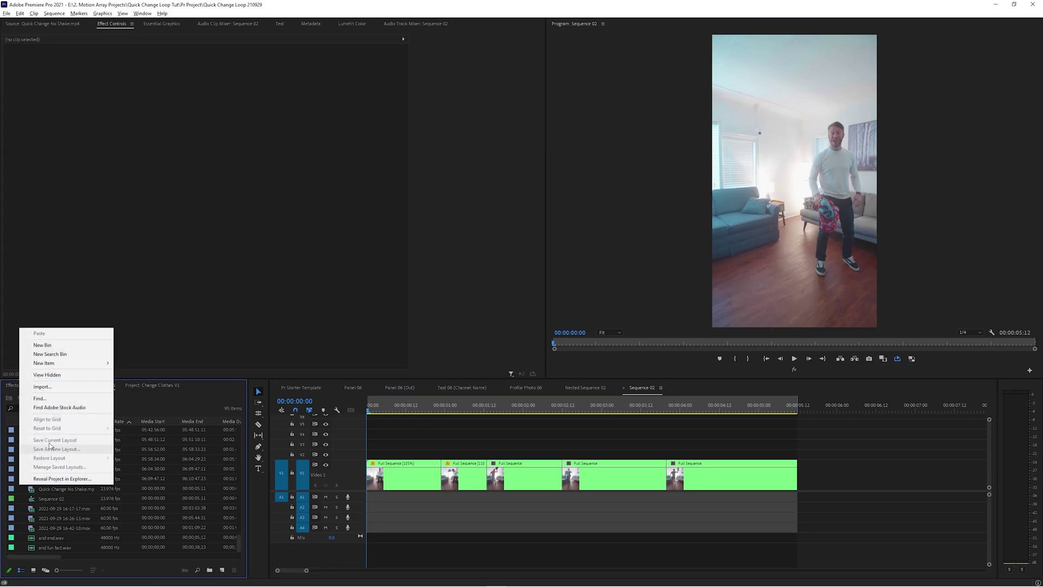
mouse_move(76, 363)
left_click(146, 390)
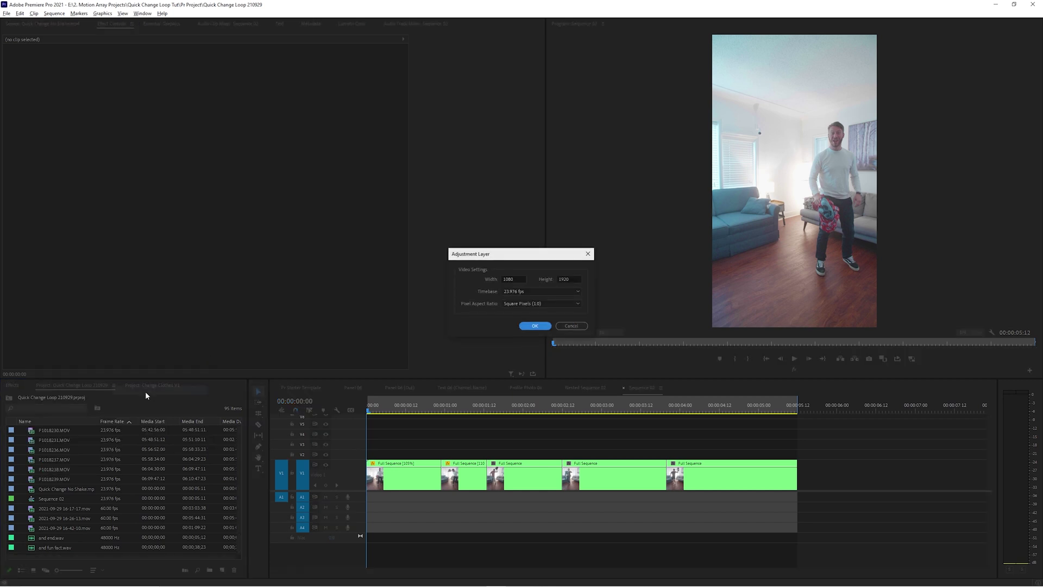
left_click(540, 327)
left_click_drag(139, 430, 389, 454)
Trim the adjustment layer to a short sliver at the outfit change and paste a copy at the next change.
left_click(380, 409)
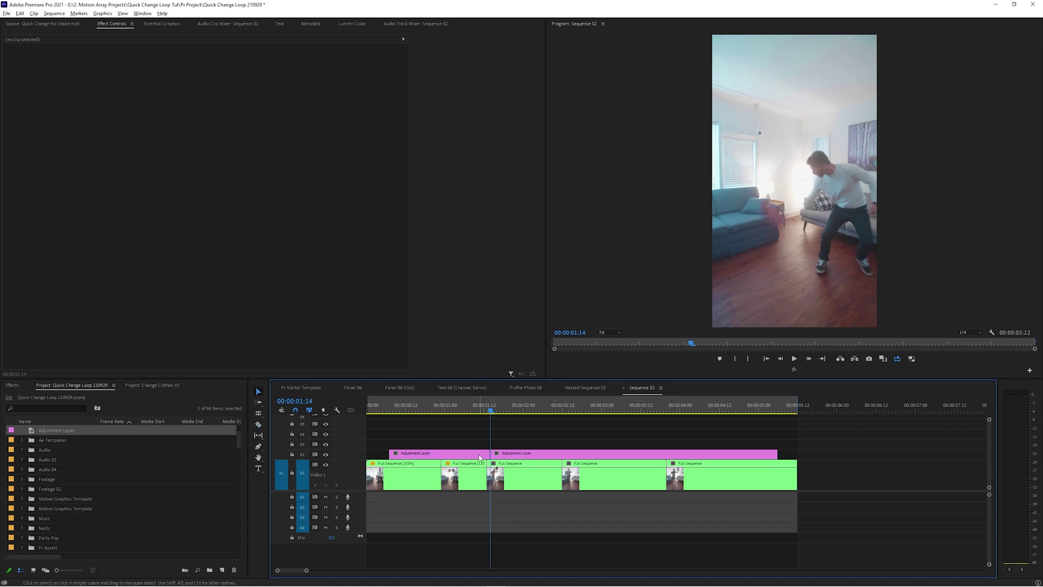
key("Delete")
key("equal")
left_click(643, 447)
key("Delete")
key("minus")
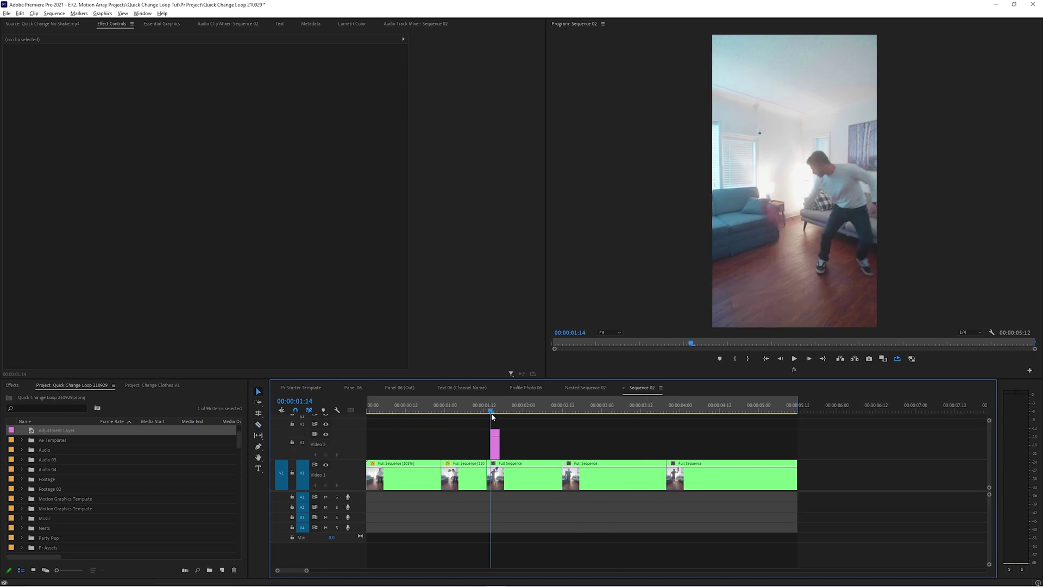
left_click(494, 442)
key("ctrl+c")
key("ctrl+v")
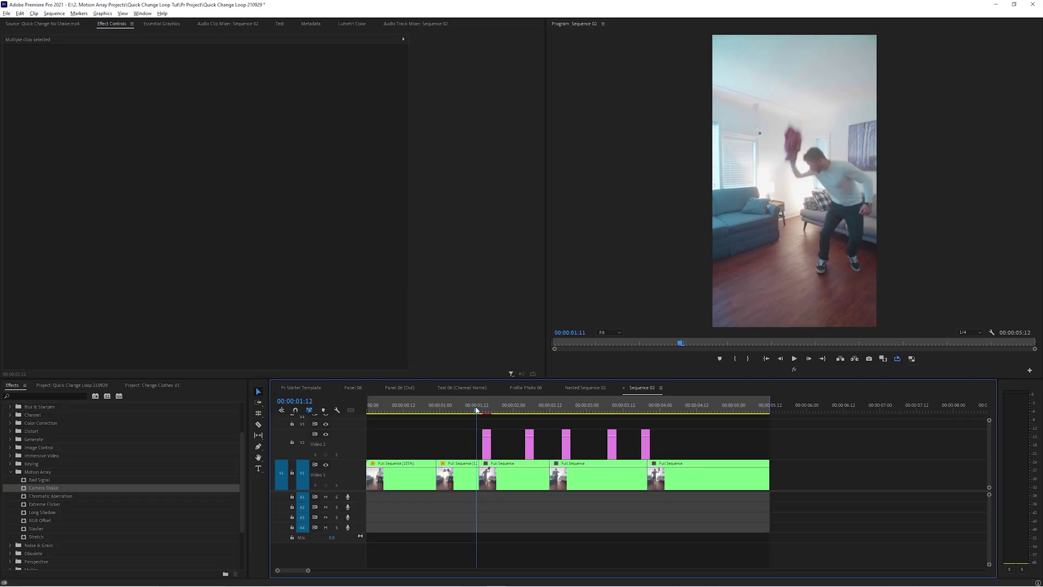
Scrub to the next outfit change and select the third Full Sequence part.
left_click_drag(476, 410, 483, 412)
left_click(494, 475)
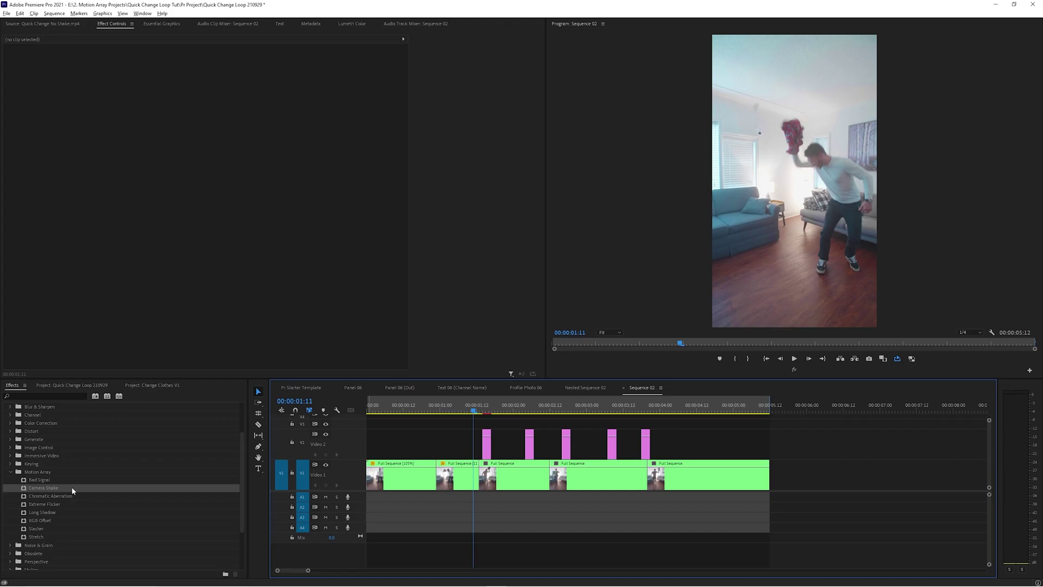
Apply Camera Shake to the first adjustment-layer sliver, preview it, and adjust its Position Amount.
left_click_drag(54, 484, 485, 444)
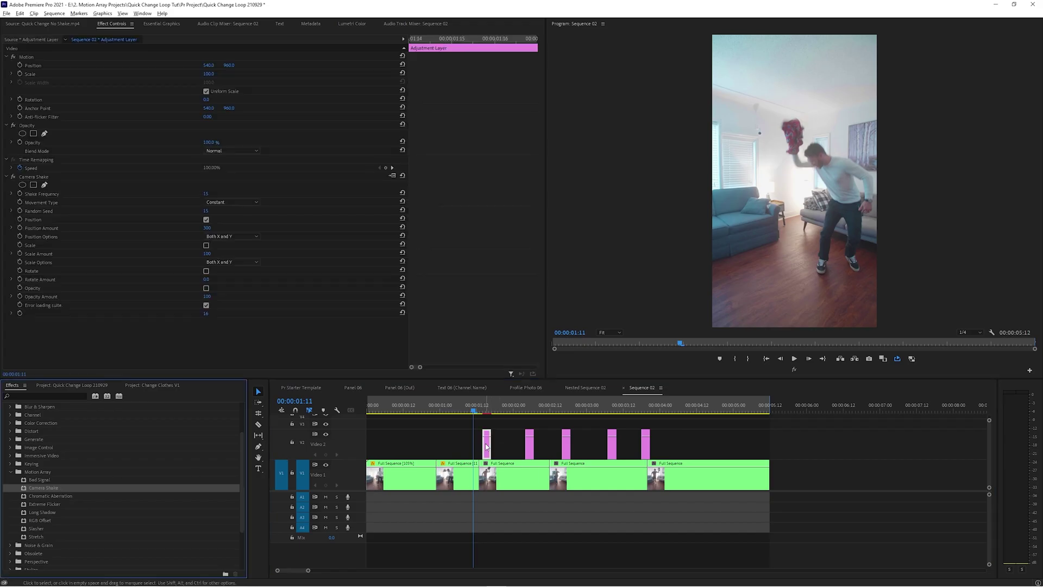
left_click(493, 408)
mouse_move(492, 408)
left_mouse_down()
mouse_move(482, 409)
mouse_move(495, 410)
left_mouse_up()
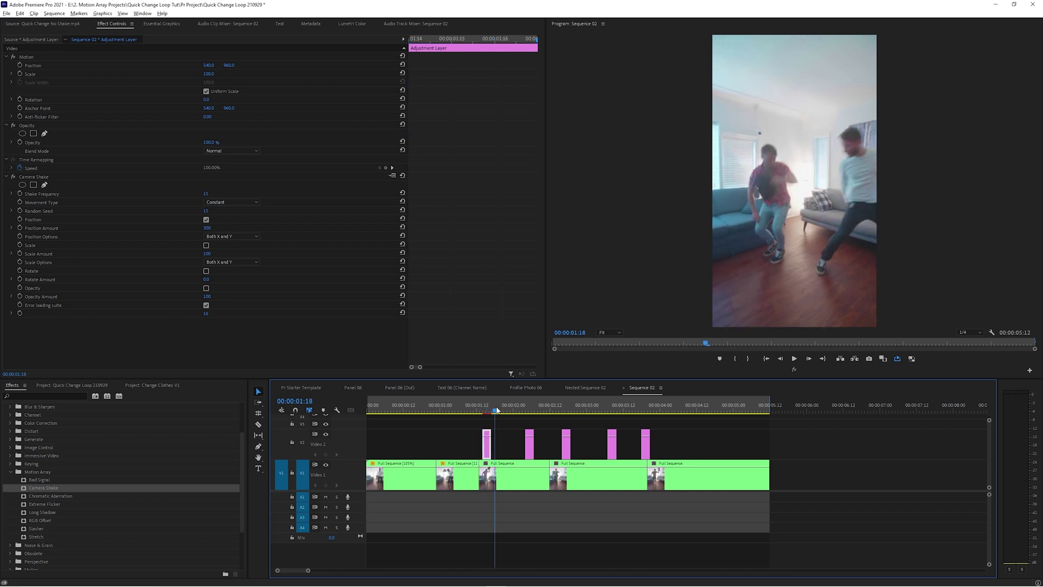
left_click(208, 228)
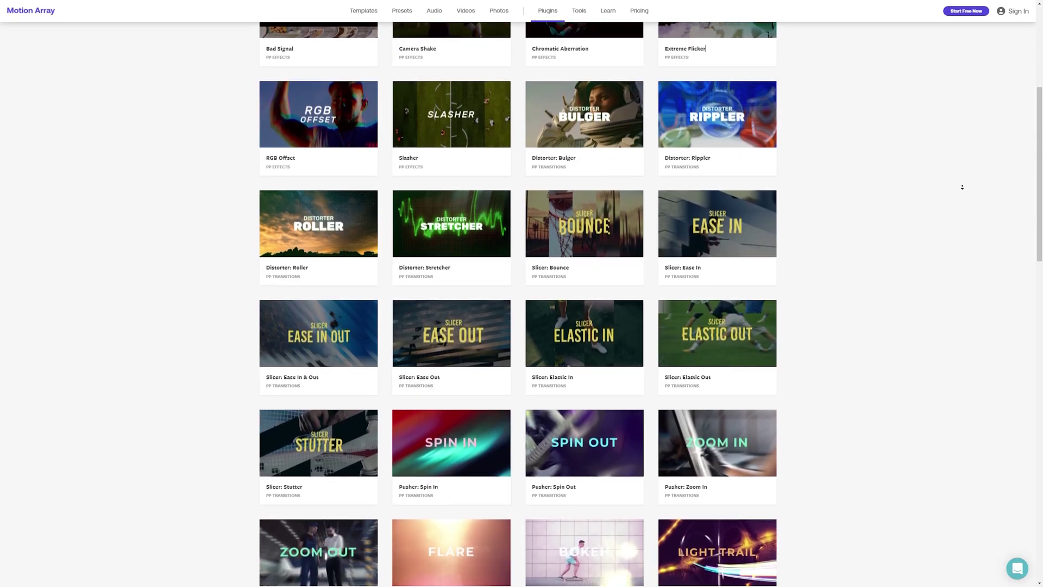
scroll(962, 187, "down", 3)
scroll(962, 187, "down", 2)
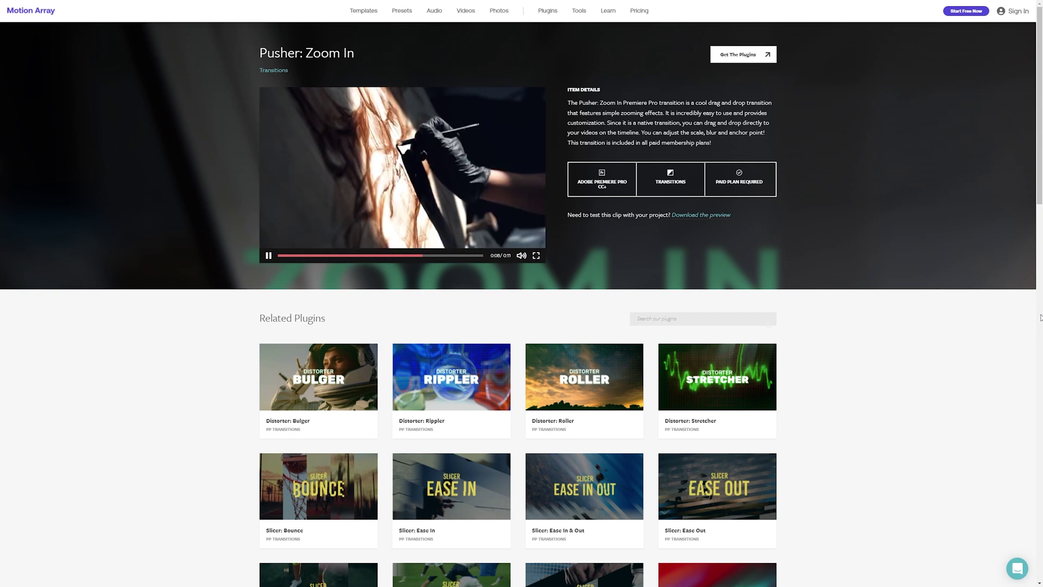